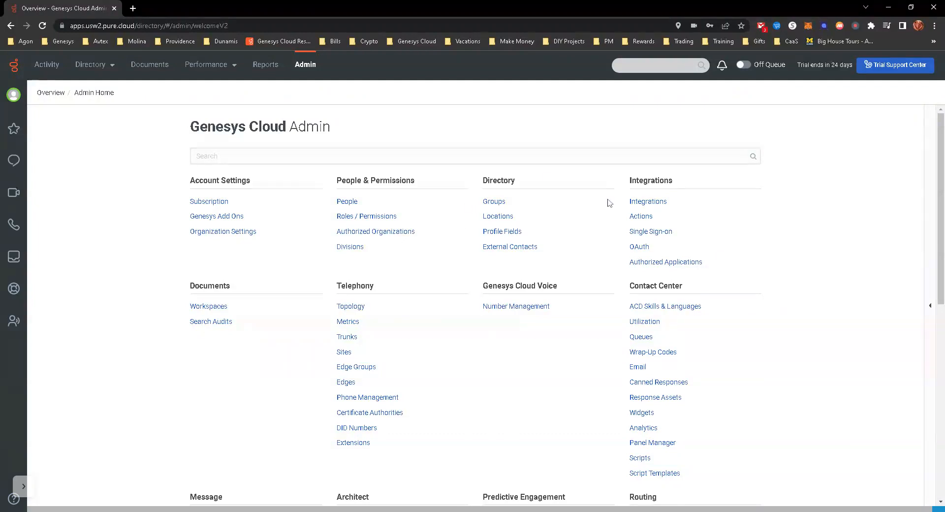
# Open the Interactions performance view, and load the Dashboards view in a new tab beside it
pyautogui.click(227, 65)
pyautogui.click(213, 91)
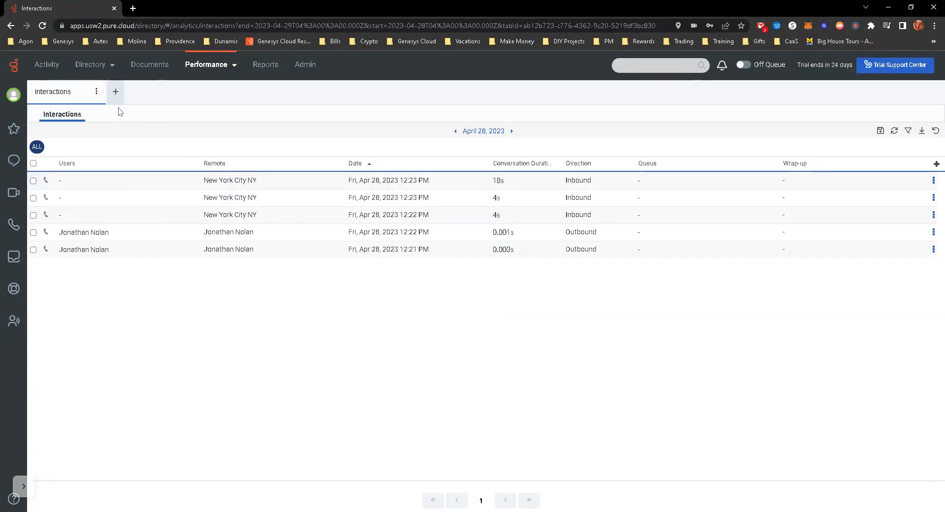
pyautogui.click(116, 93)
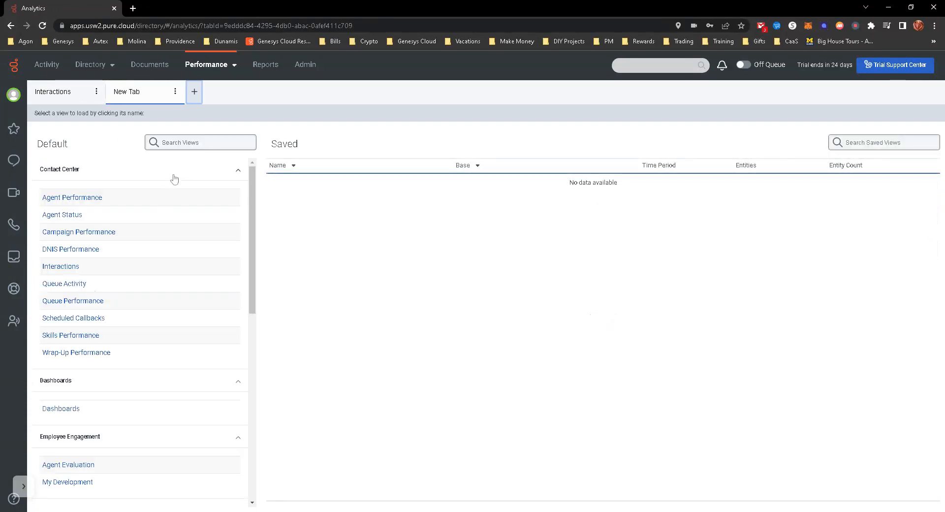
pyautogui.click(72, 409)
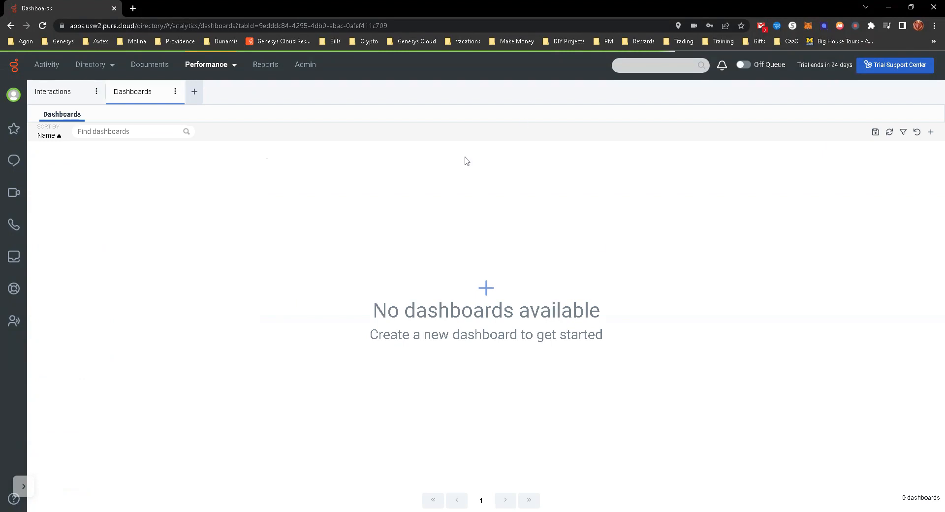
# Create a new dashboard named "My First Dashboard"
pyautogui.click(486, 288)
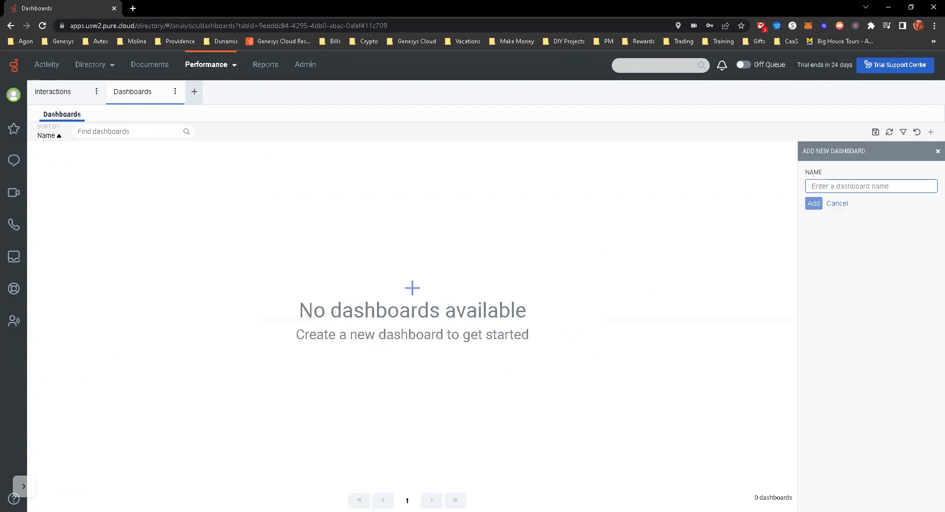
pyautogui.write('My First Dashboard')
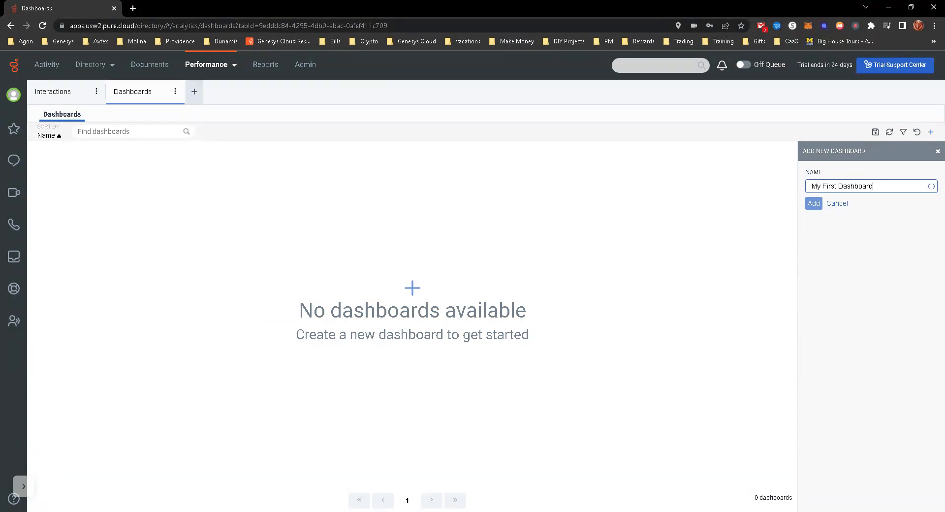
pyautogui.click(813, 203)
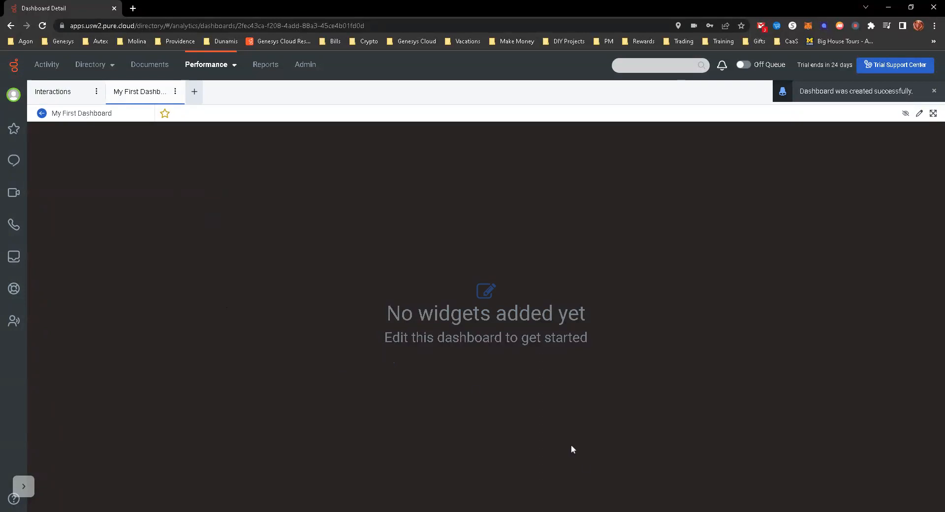
# Put the empty dashboard in edit mode and add a metric widget filtered by the flow My First Call Flow
pyautogui.click(484, 294)
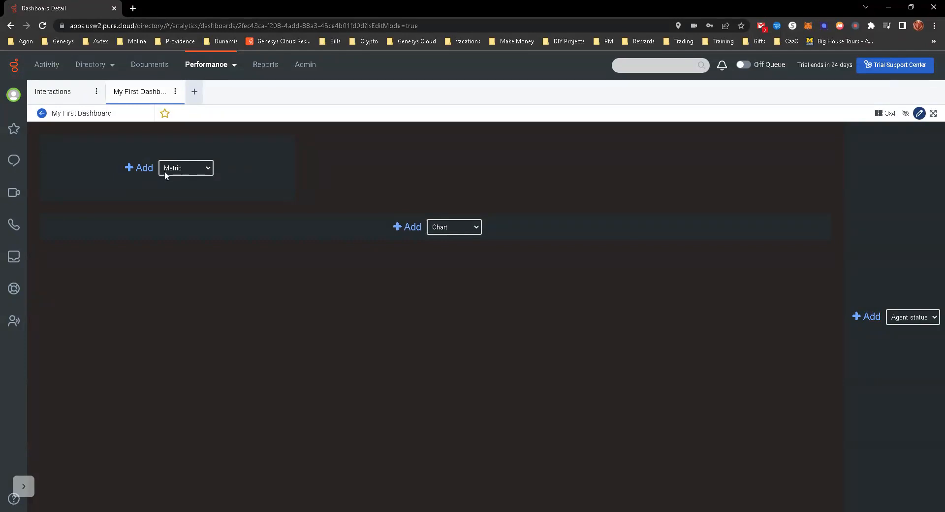
pyautogui.click(142, 168)
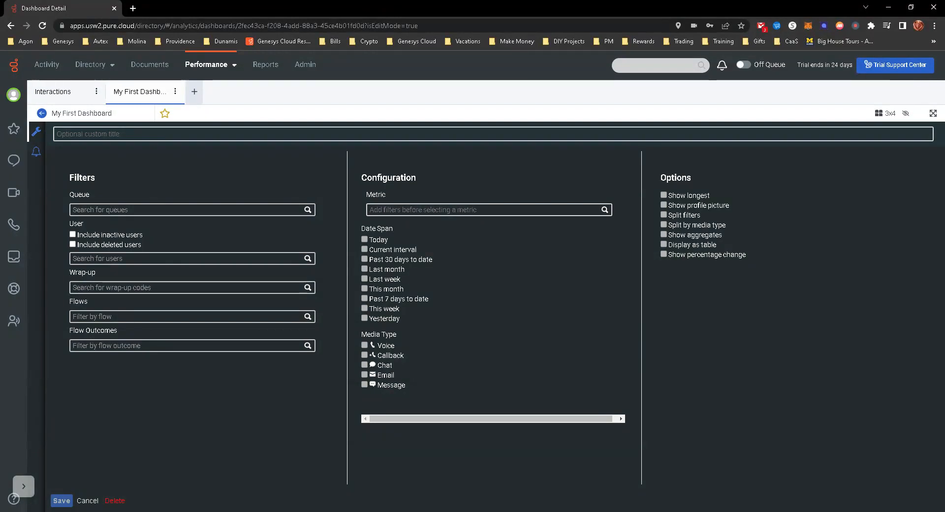
pyautogui.click(182, 316)
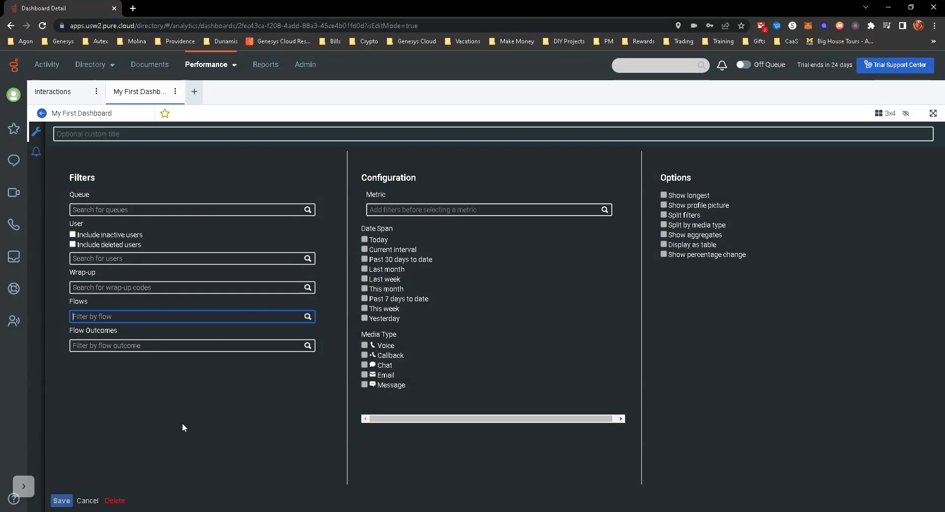
pyautogui.write('in')
pyautogui.press('BackSpace')
pyautogui.press('BackSpace')
pyautogui.write('m')
pyautogui.press('BackSpace')
pyautogui.write('my')
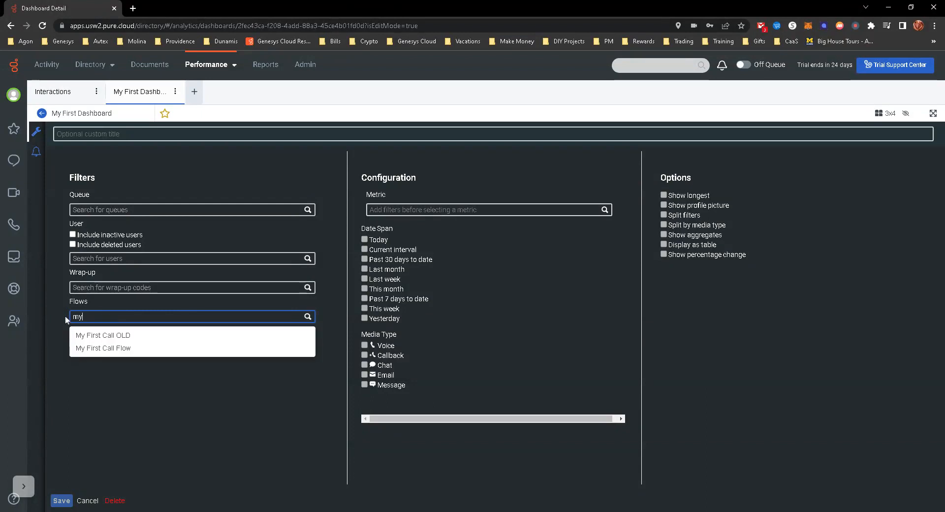
pyautogui.click(95, 348)
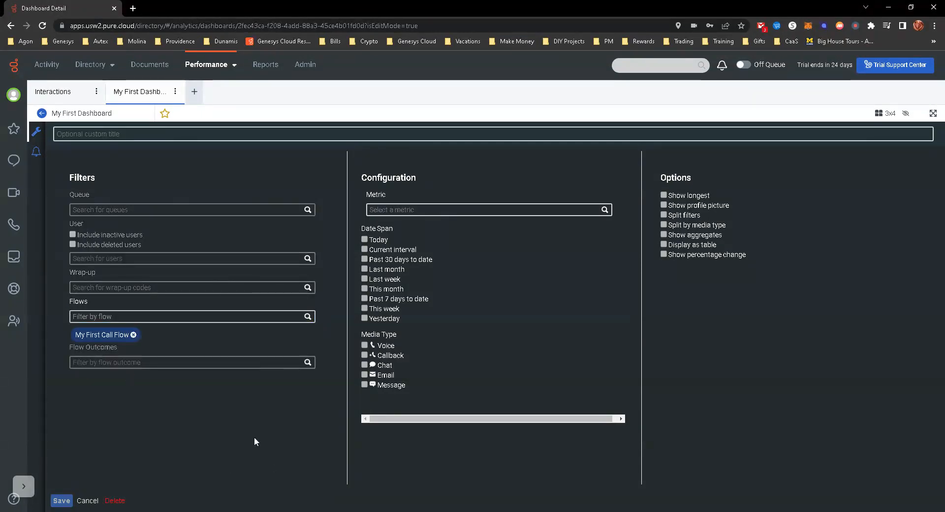
# Choose Avg Disconnect as the metric for the widget
pyautogui.click(424, 209)
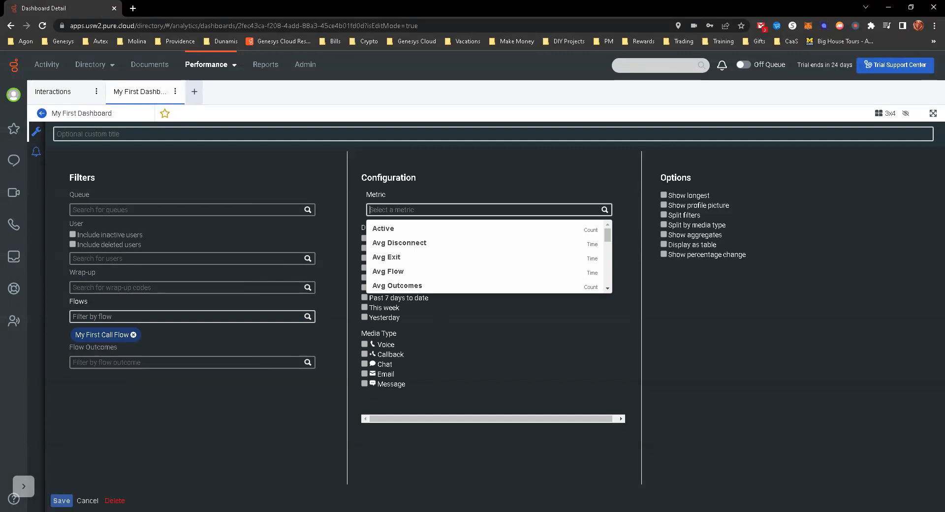
pyautogui.write('aba')
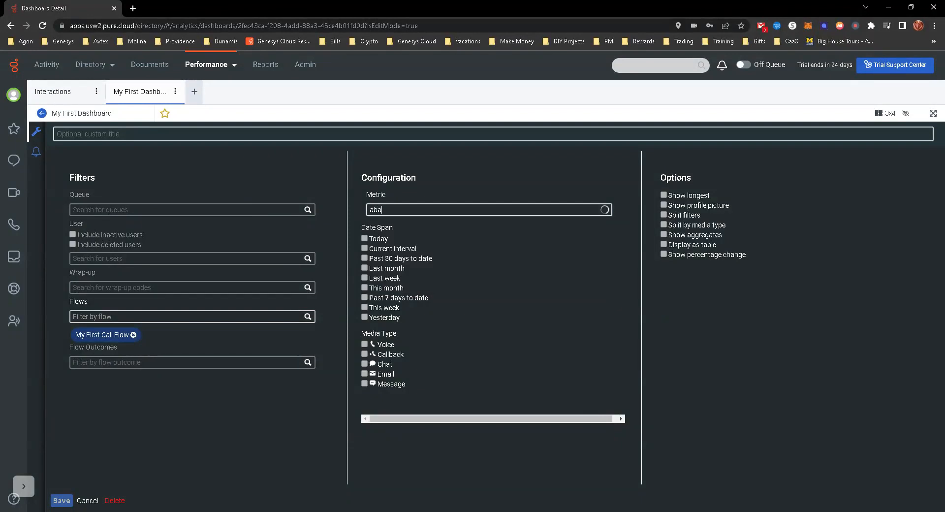
pyautogui.write('n')
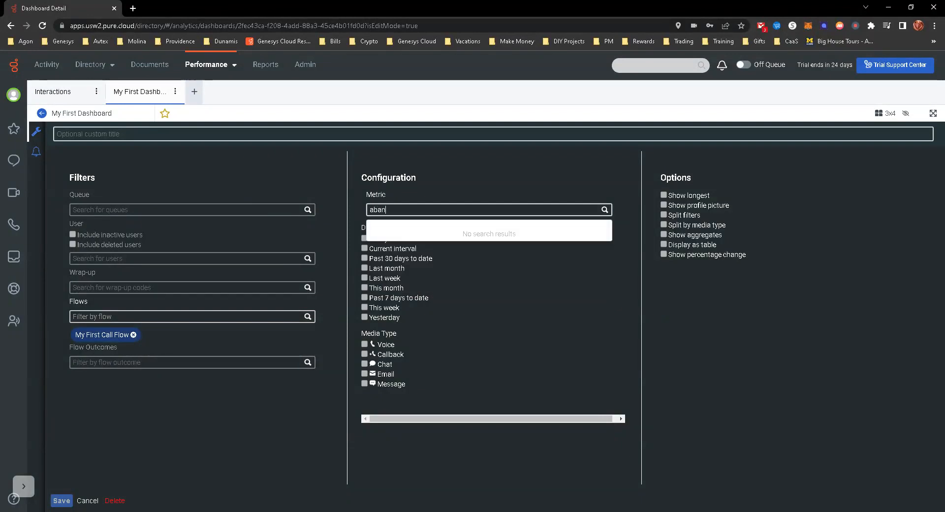
pyautogui.press('BackSpace')
pyautogui.press('BackSpace')
pyautogui.press('BackSpace')
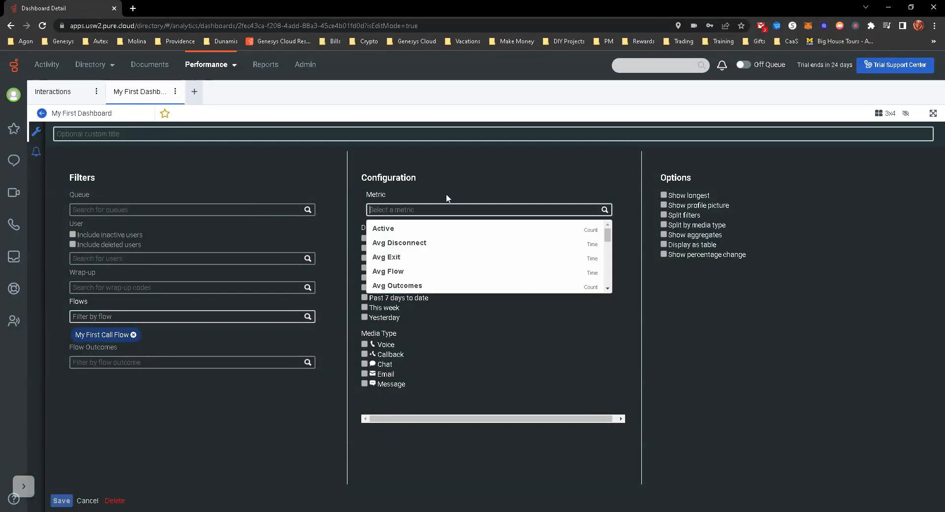
pyautogui.write('avg')
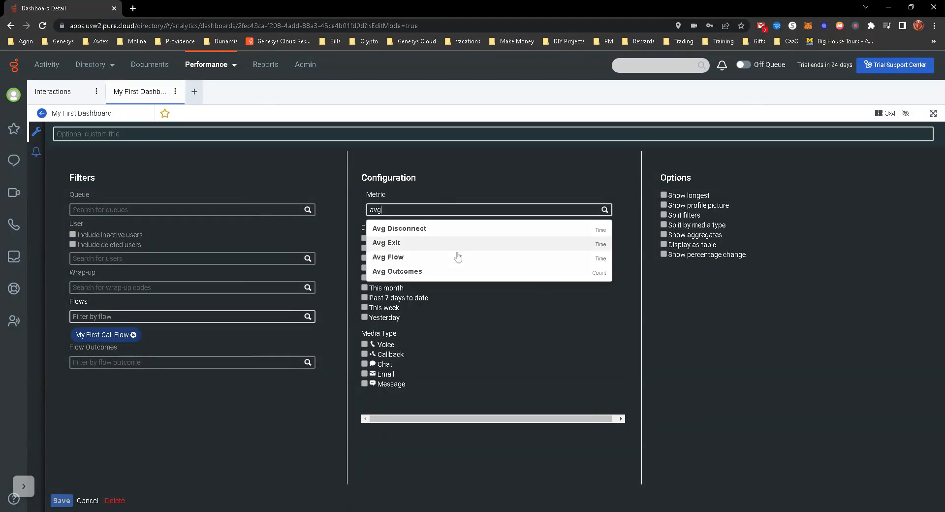
pyautogui.click(408, 229)
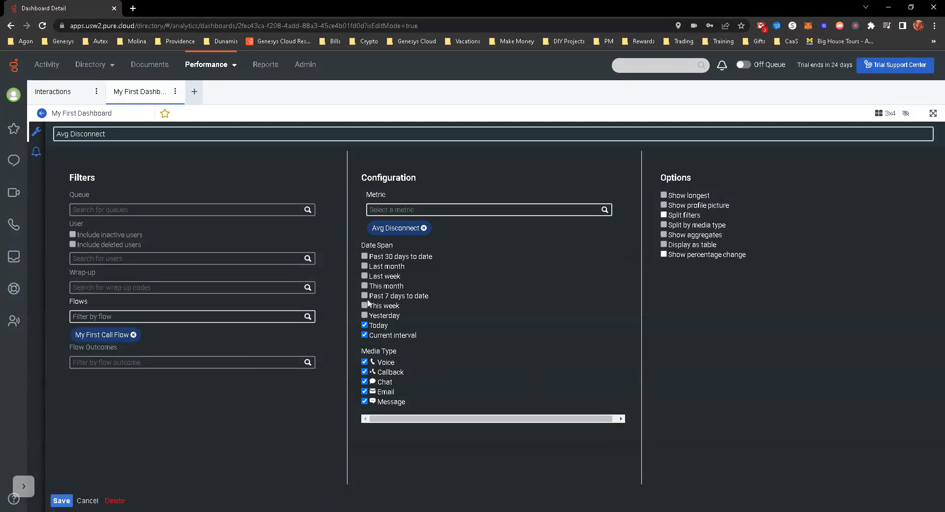
# Limit the widget to the date spans Past 7 days to date and Today and the Voice media type, and save it
pyautogui.click(365, 335)
pyautogui.click(365, 297)
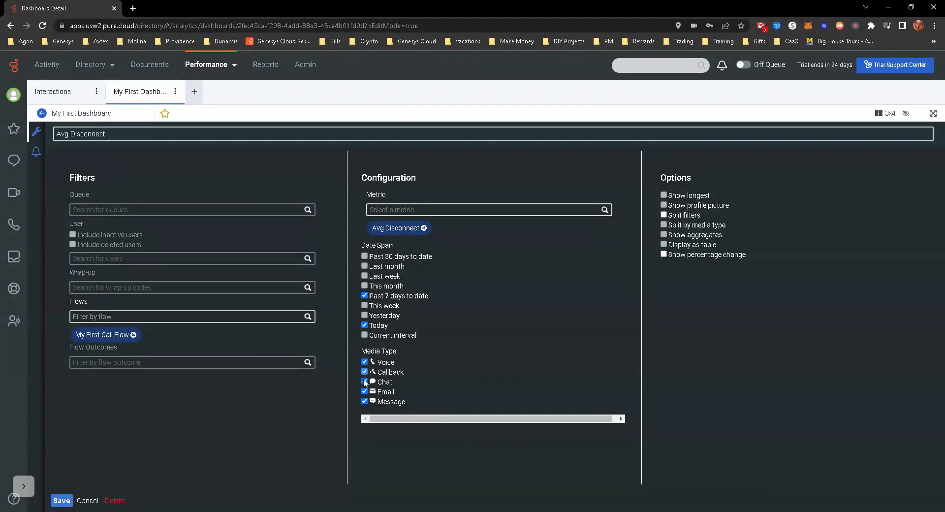
pyautogui.click(365, 401)
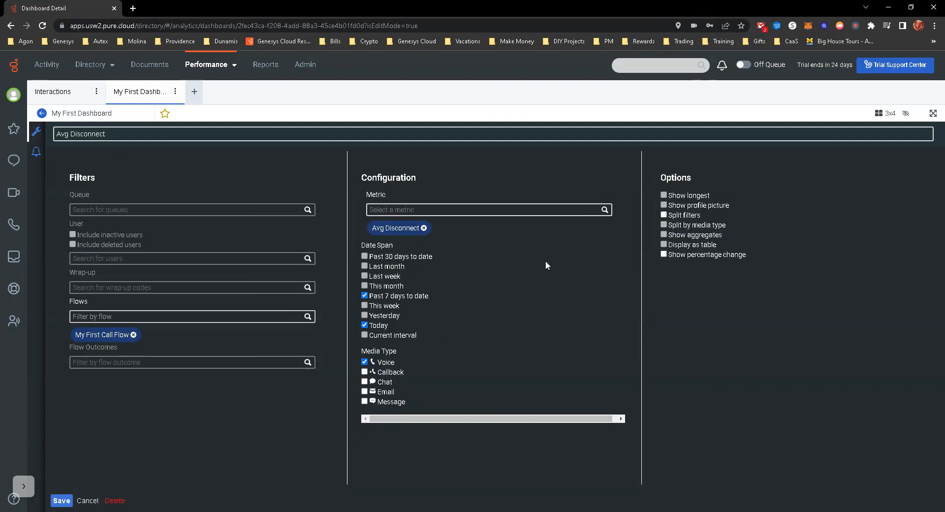
pyautogui.click(62, 501)
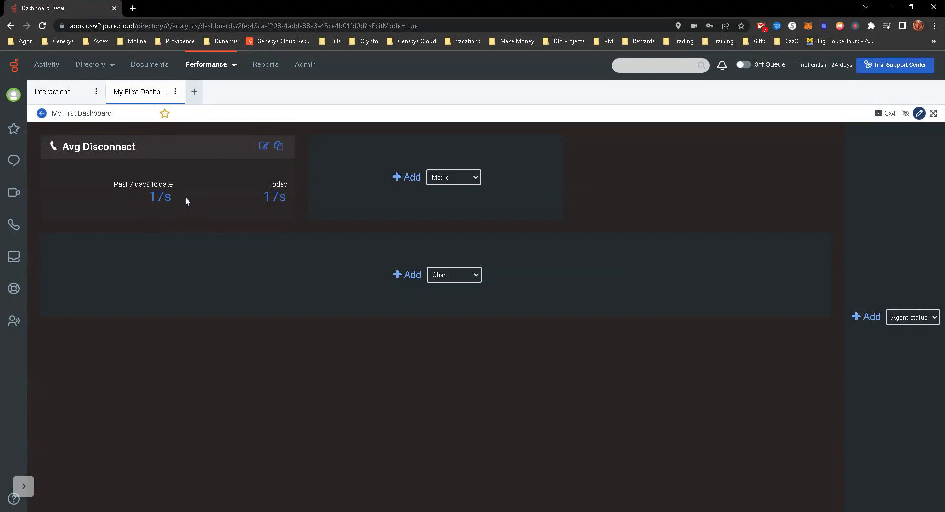
# Add a second metric widget beside Avg Disconnect, filtered by the flow My First Call Flow
pyautogui.click(413, 178)
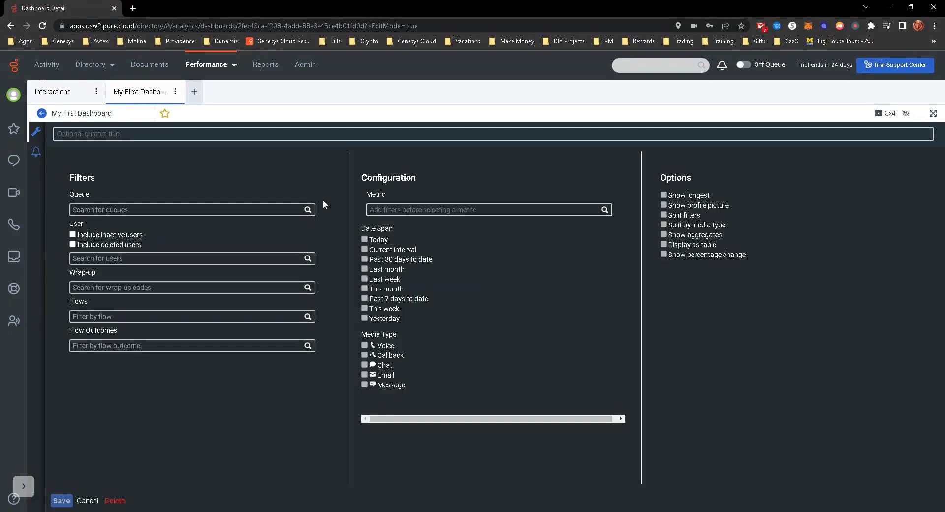
pyautogui.click(124, 317)
pyautogui.write('my')
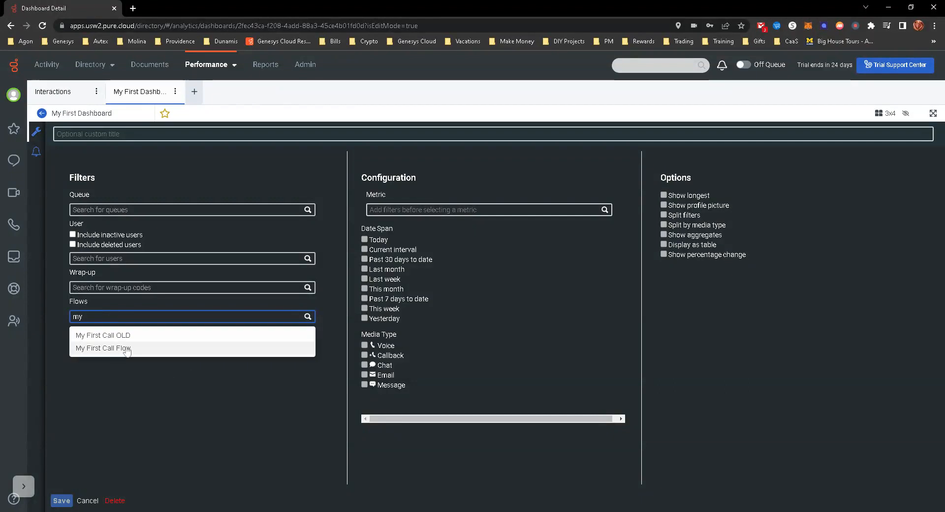
pyautogui.click(104, 348)
# Select Success %, Failure %, Exit % and Disconnect % as the second widget's metrics
pyautogui.click(438, 207)
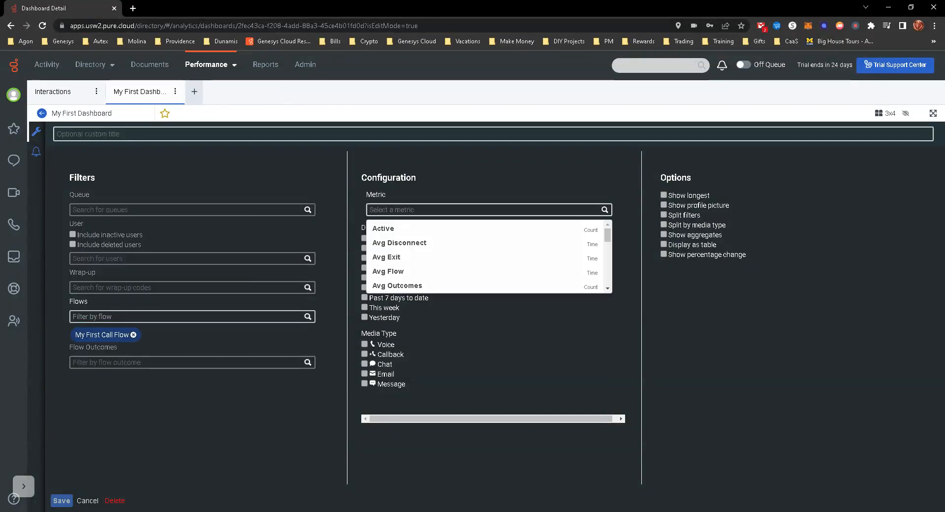
pyautogui.scroll(-1, 441, 241)
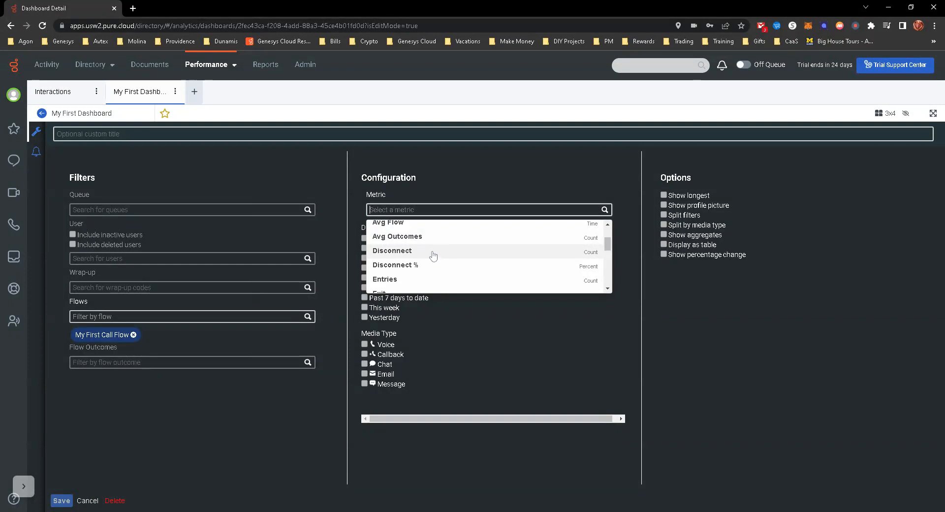
pyautogui.scroll(-1, 437, 251)
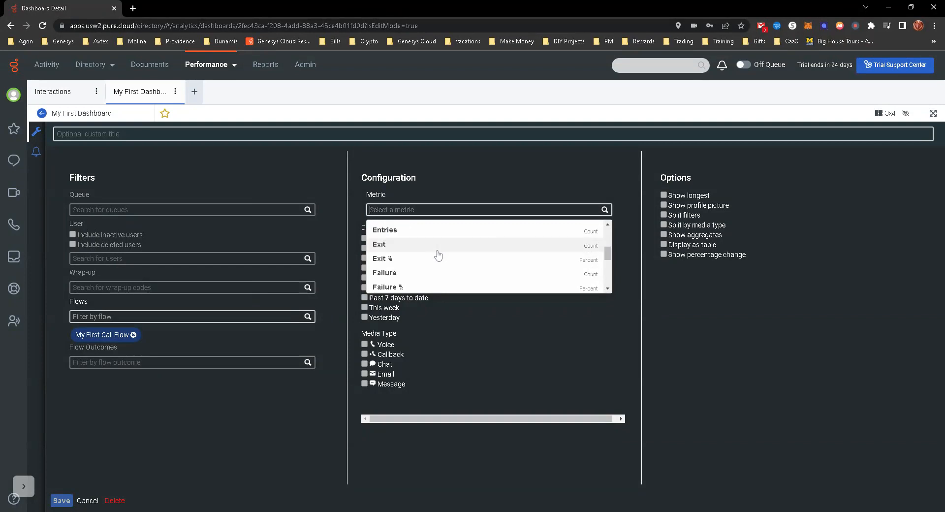
pyautogui.scroll(-1, 426, 259)
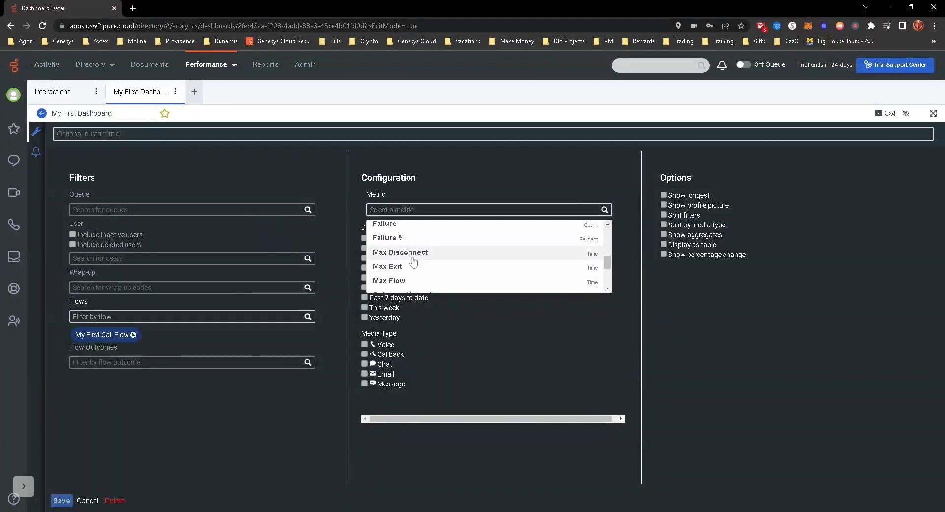
pyautogui.scroll(-1, 408, 273)
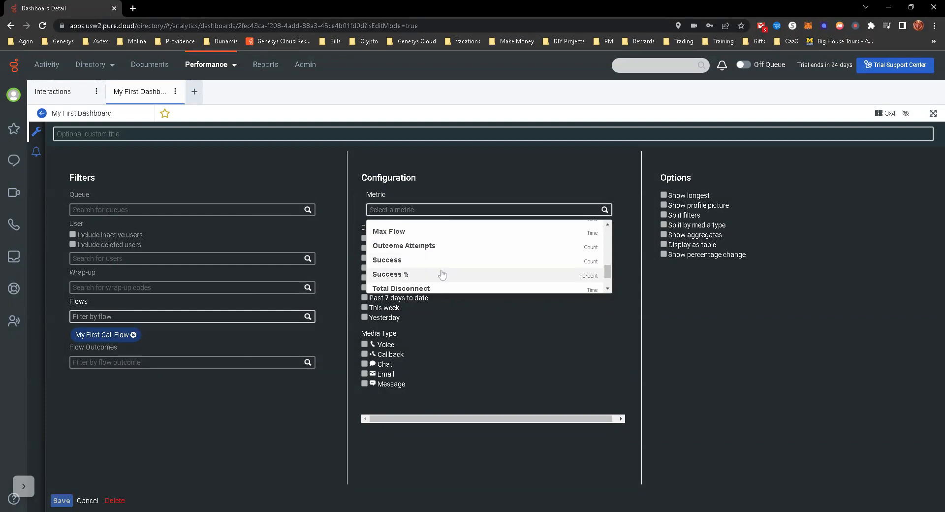
pyautogui.scroll(-1, 442, 275)
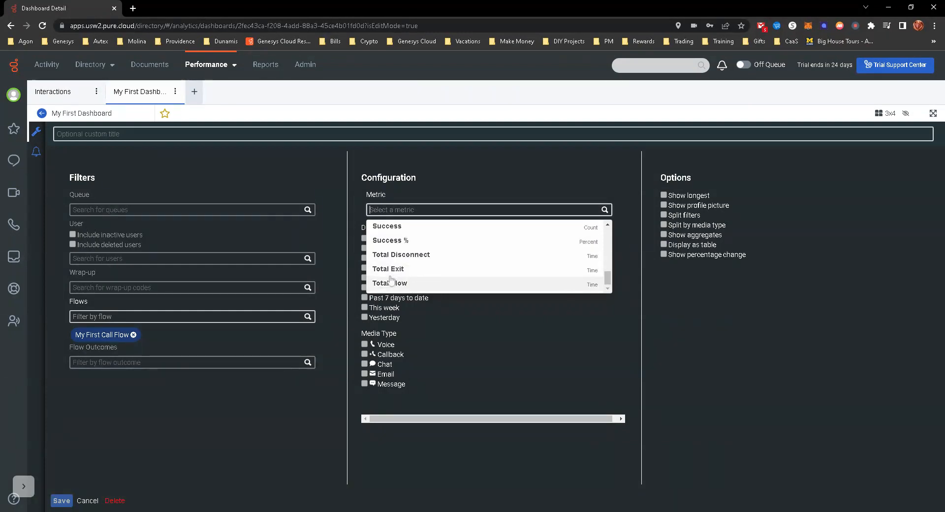
pyautogui.click(402, 242)
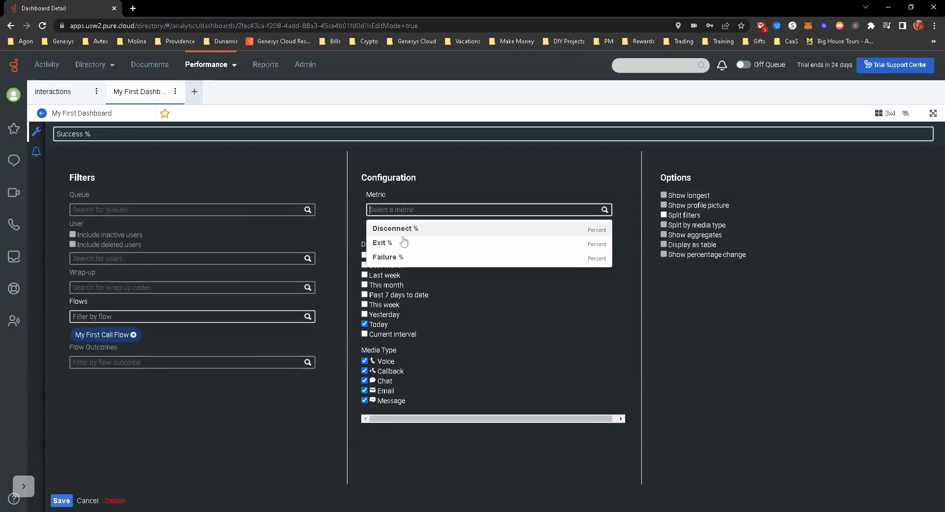
pyautogui.click(403, 244)
pyautogui.click(427, 247)
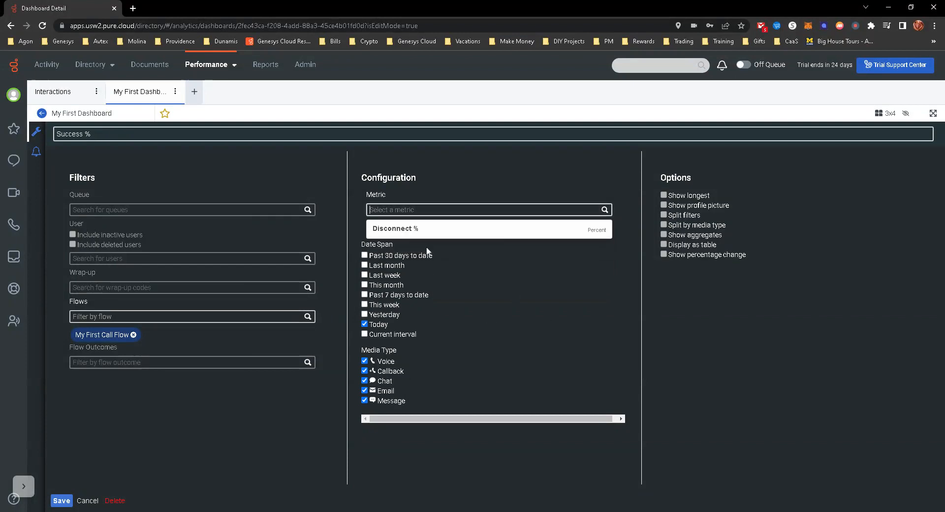
pyautogui.click(421, 235)
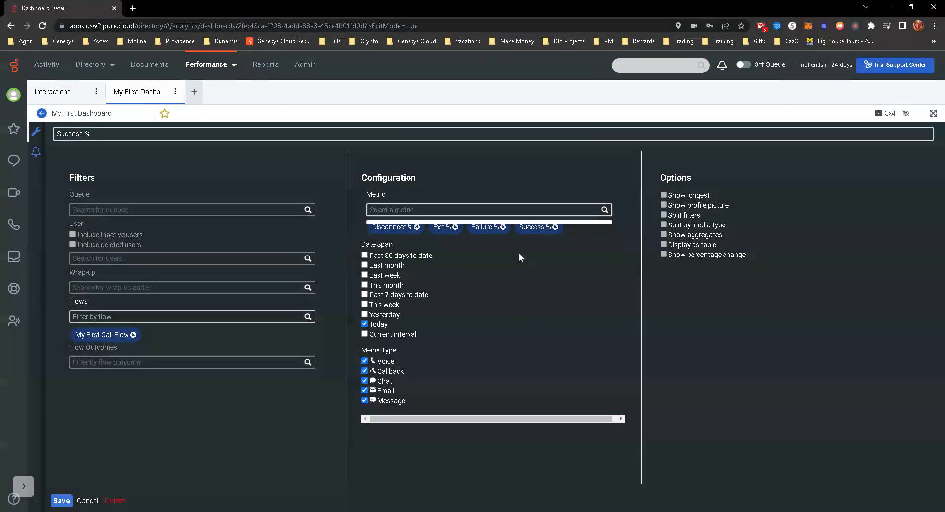
# Add the Past 7 days to date span alongside Today for the percentage metrics, and save the widget
pyautogui.click(367, 305)
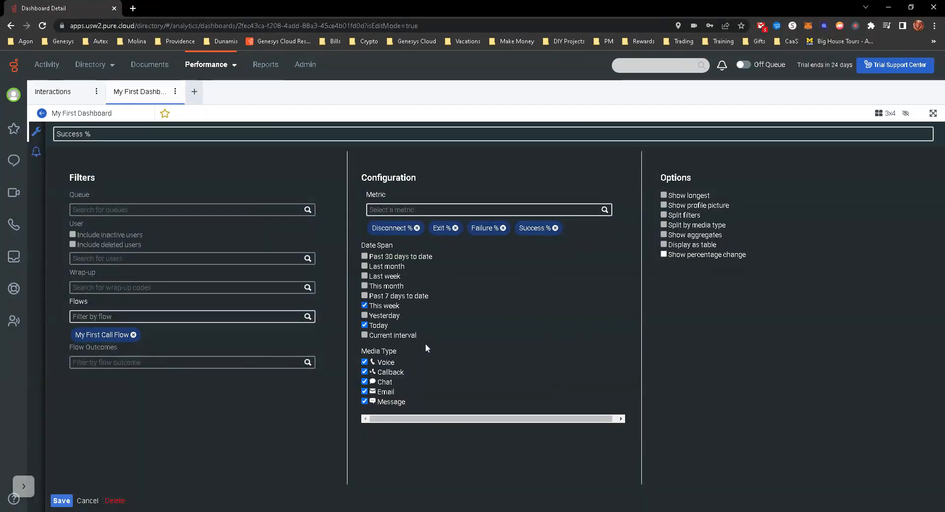
pyautogui.click(365, 305)
pyautogui.click(365, 295)
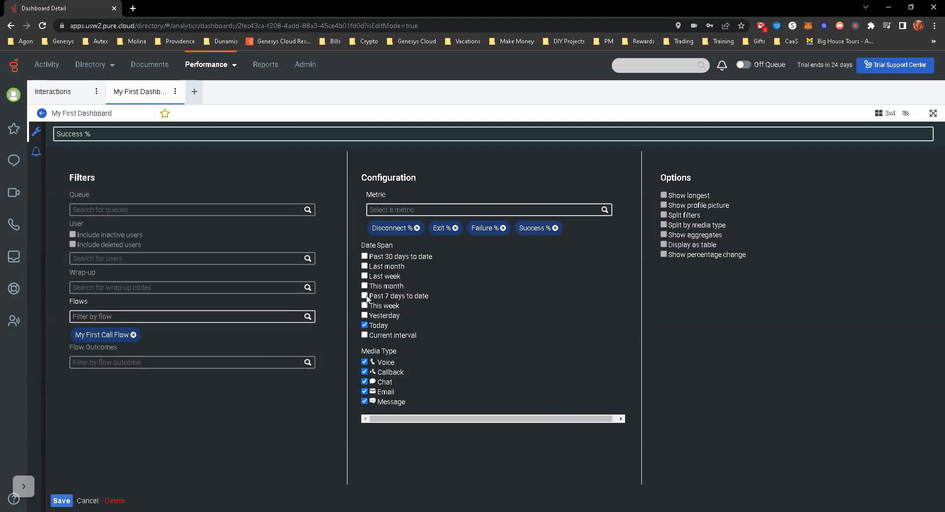
pyautogui.click(61, 501)
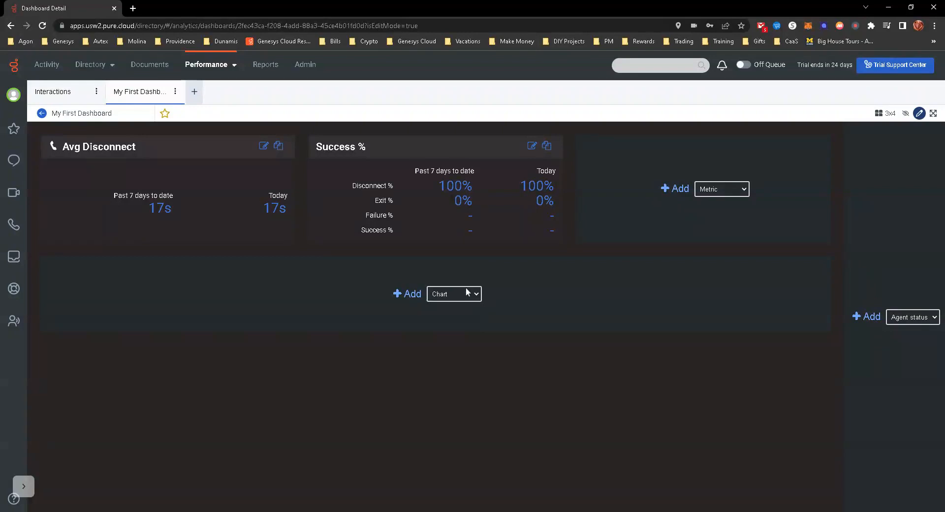
# Add a chart widget in the row below the metric widgets, filtered by the flow My First Call Flow
pyautogui.click(408, 294)
pyautogui.click(114, 317)
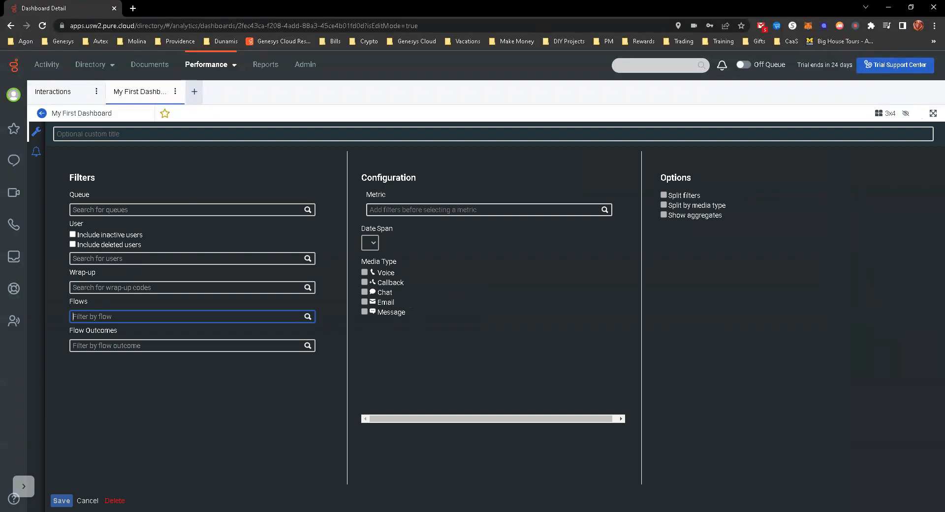
pyautogui.write('my')
pyautogui.press('Down')
pyautogui.press('Return')
# Select Total Flow and Total Exit as the chart widget's metrics
pyautogui.click(448, 209)
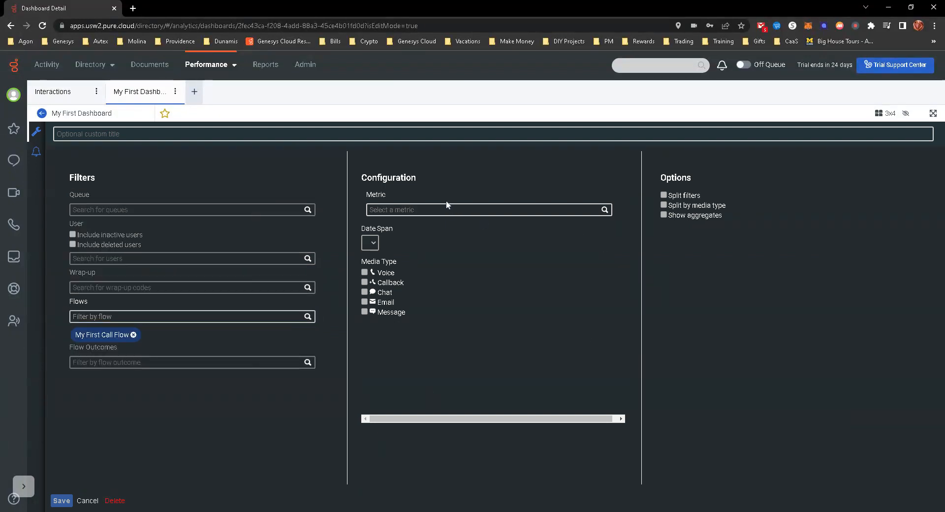
pyautogui.scroll(-1, 445, 243)
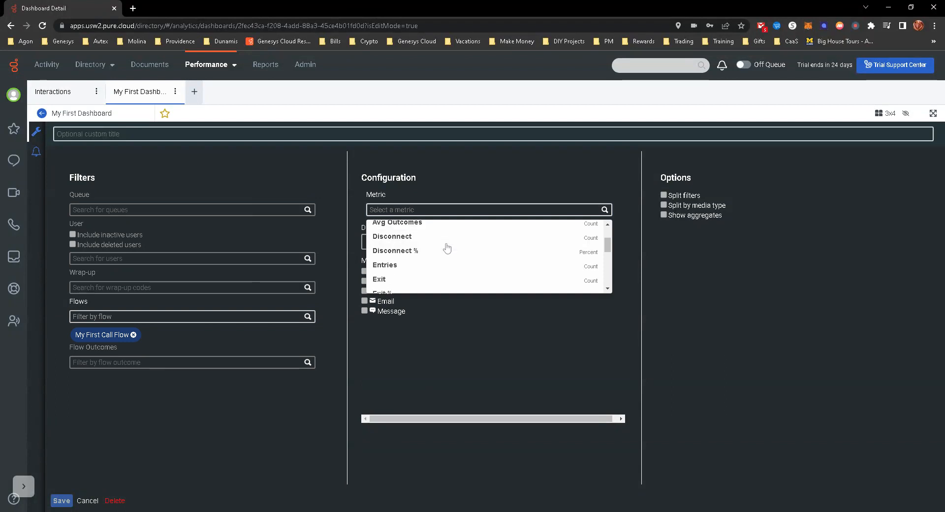
pyautogui.scroll(-4, 446, 248)
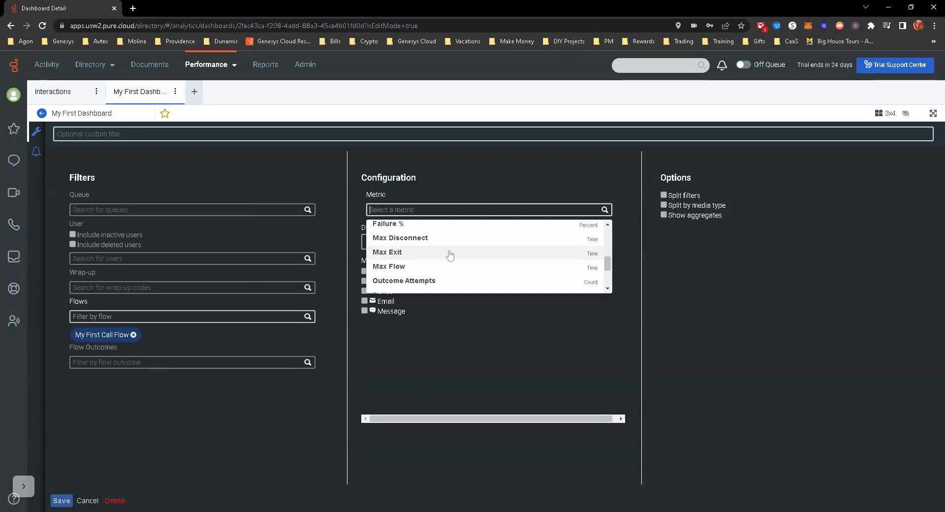
pyautogui.scroll(-1, 446, 263)
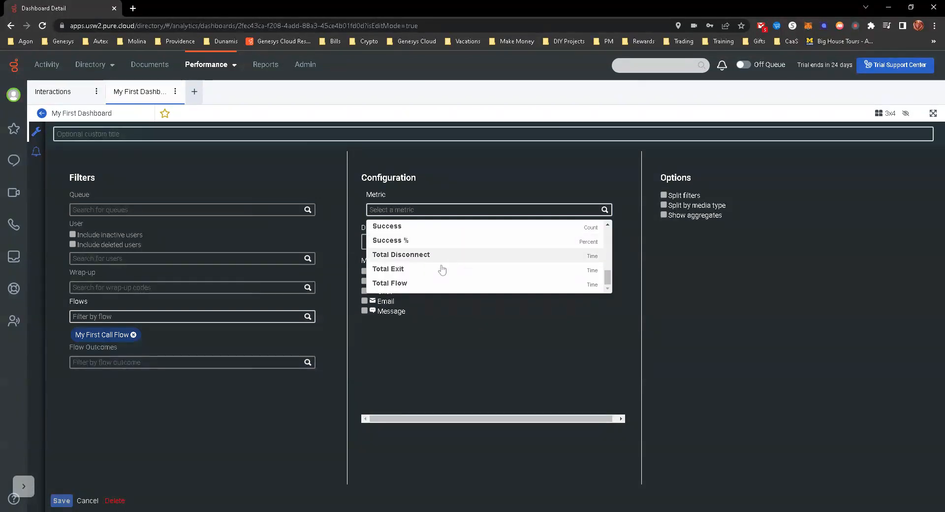
pyautogui.click(402, 287)
pyautogui.click(397, 285)
pyautogui.click(590, 402)
# Limit the chart to the Voice media type, set its date span to the past seven days, and save the widget
pyautogui.click(364, 298)
pyautogui.click(365, 308)
pyautogui.click(364, 318)
pyautogui.click(365, 328)
pyautogui.click(406, 265)
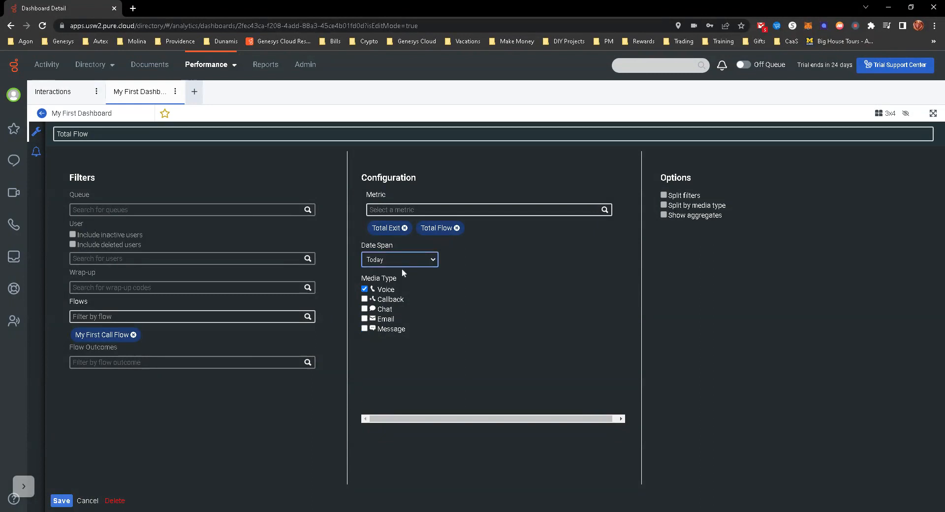
pyautogui.click(424, 329)
pyautogui.click(62, 500)
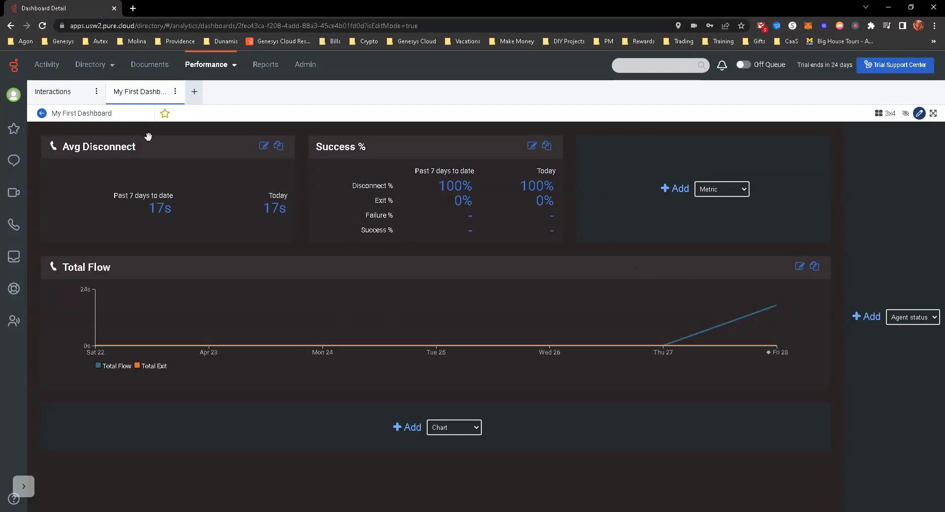
# Mark My First Dashboard as a favorite
pyautogui.click(165, 114)
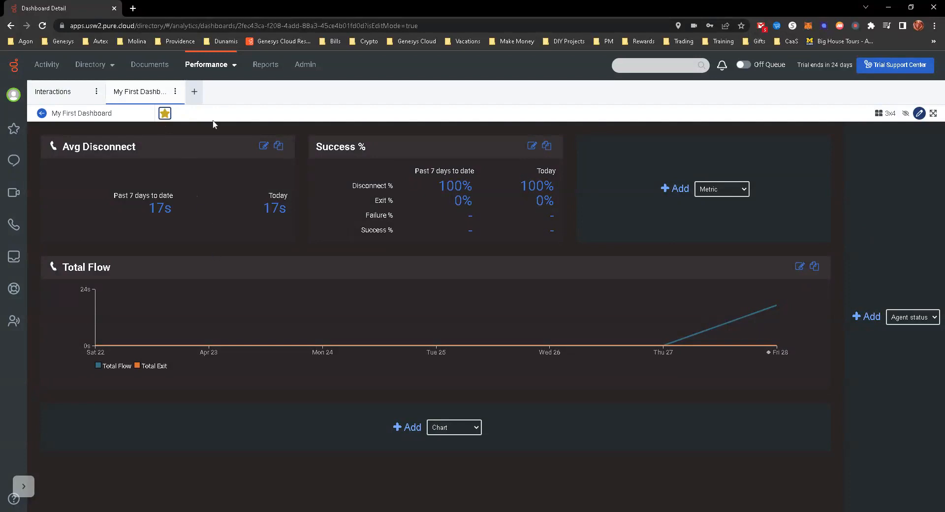